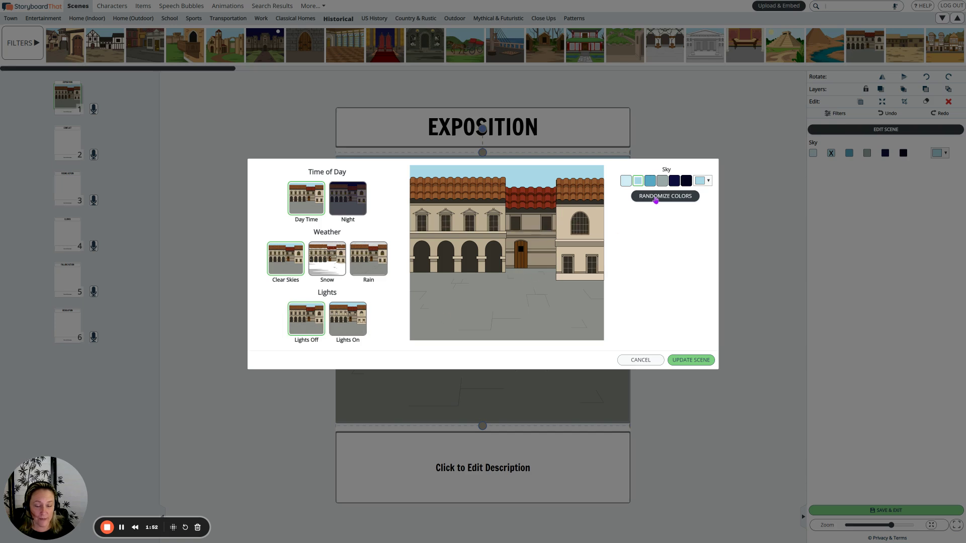
- Apply the daytime, clear-sky scene settings and add the medieval character in a green tunic with yellow sleeves to the Exposition cell
click(692, 362)
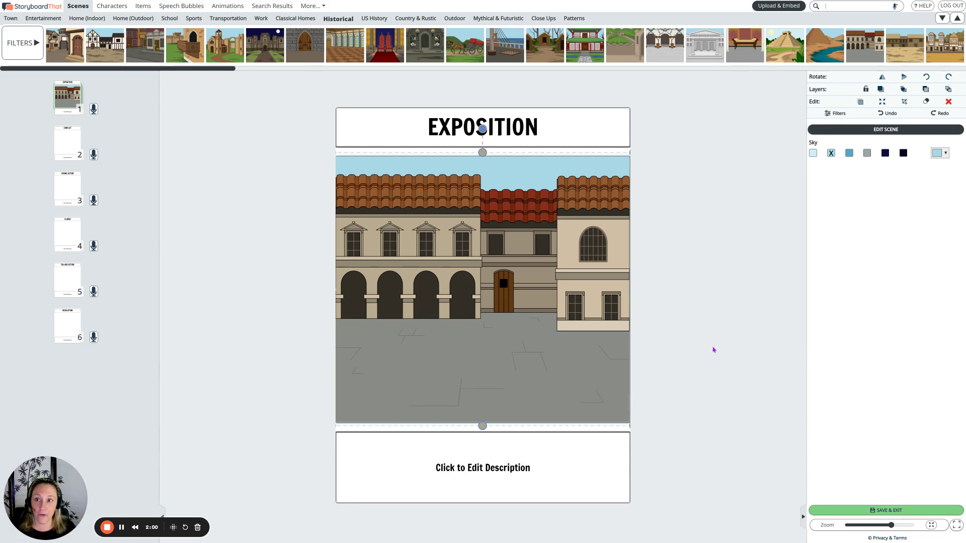
click(110, 6)
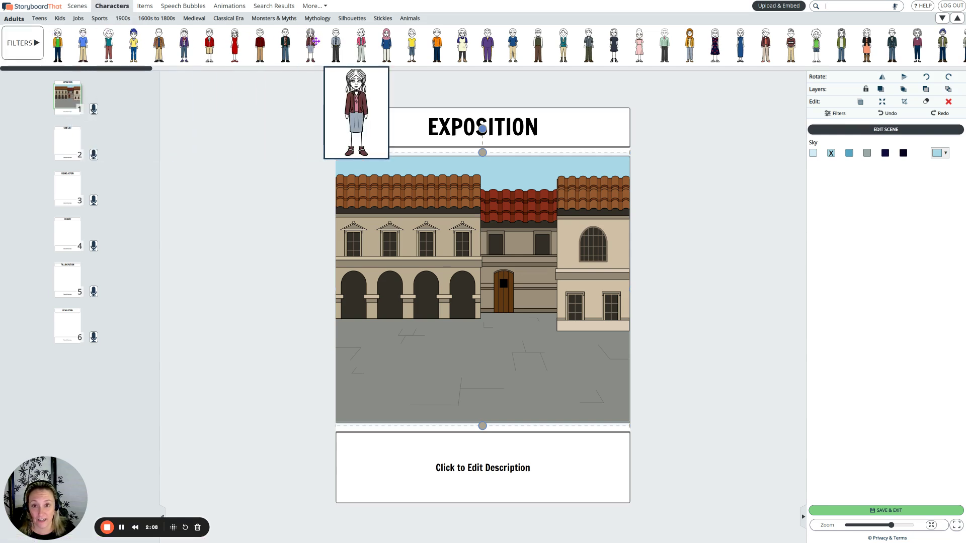
click(201, 21)
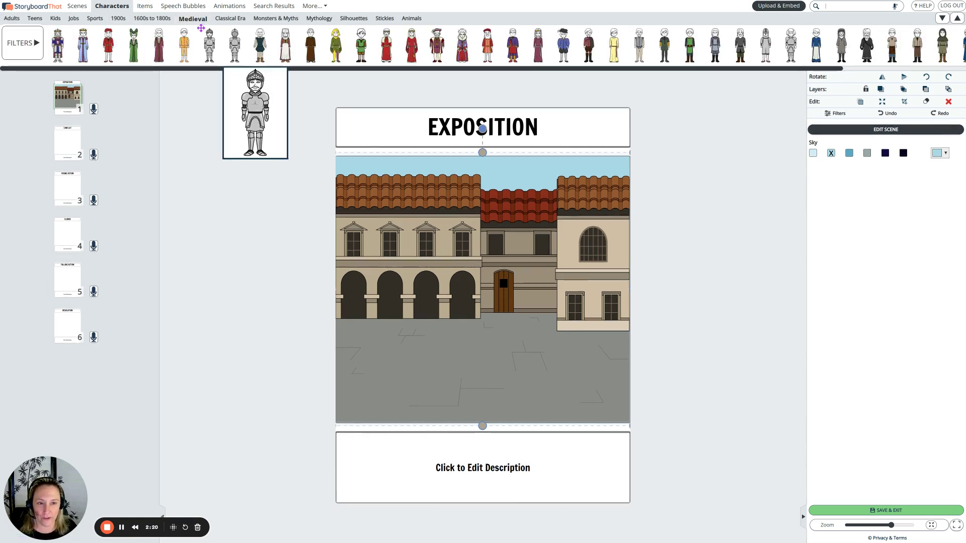
mouse_move(194, 50)
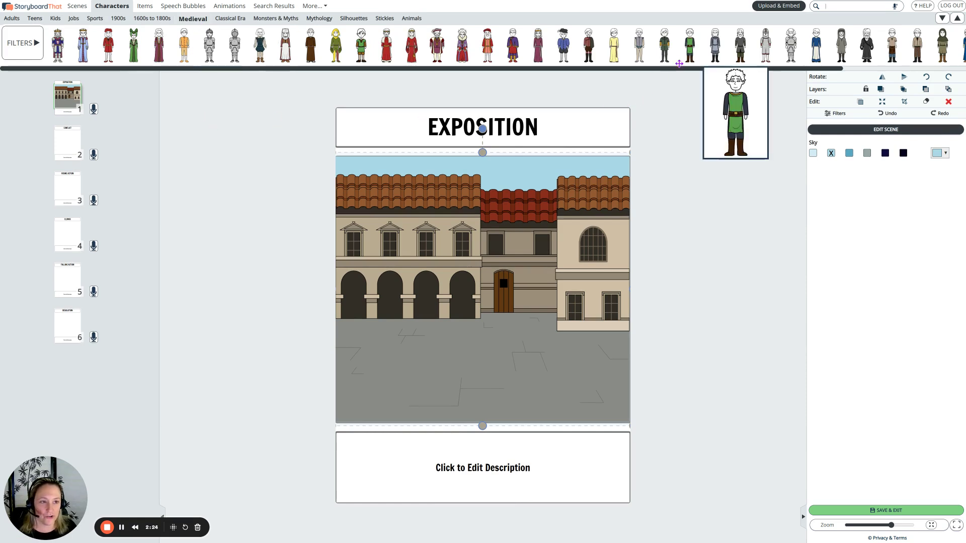
mouse_move(667, 48)
drag(666, 46, 414, 324)
- Recolor the medieval character with yellow hair, light skin and a blue-gray shirt
double_click(414, 317)
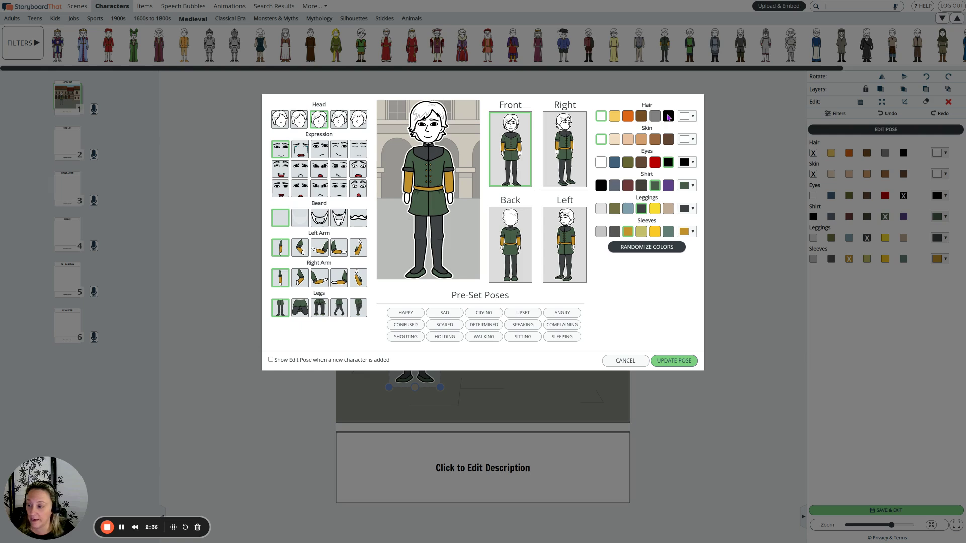
click(616, 117)
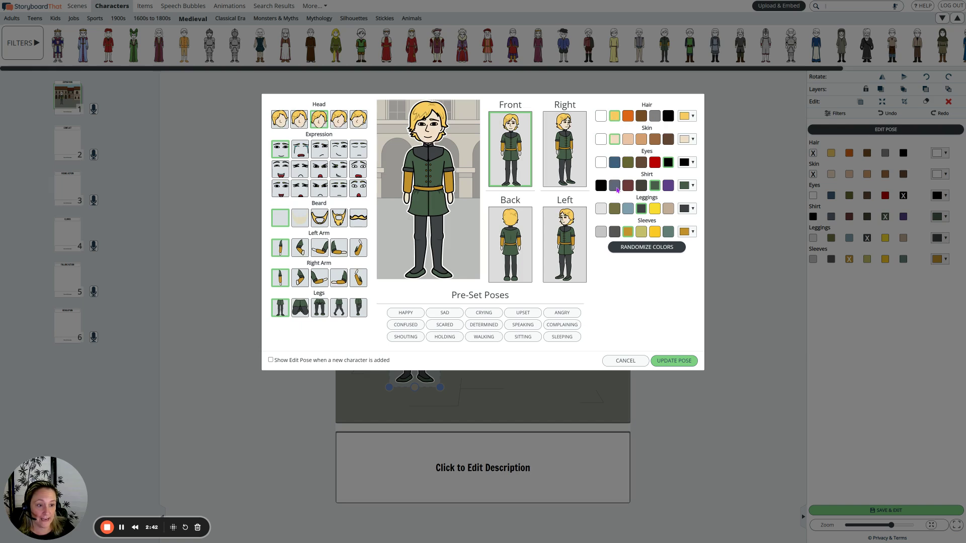
click(615, 186)
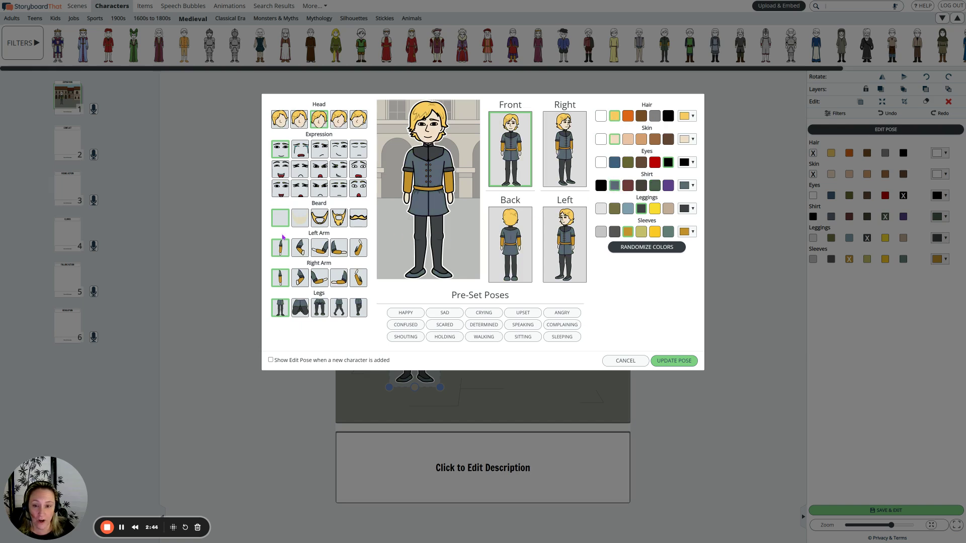
- Pose the character facing right with an angry frown, right arm reaching forward and left hand on the hip, and apply the pose
click(563, 145)
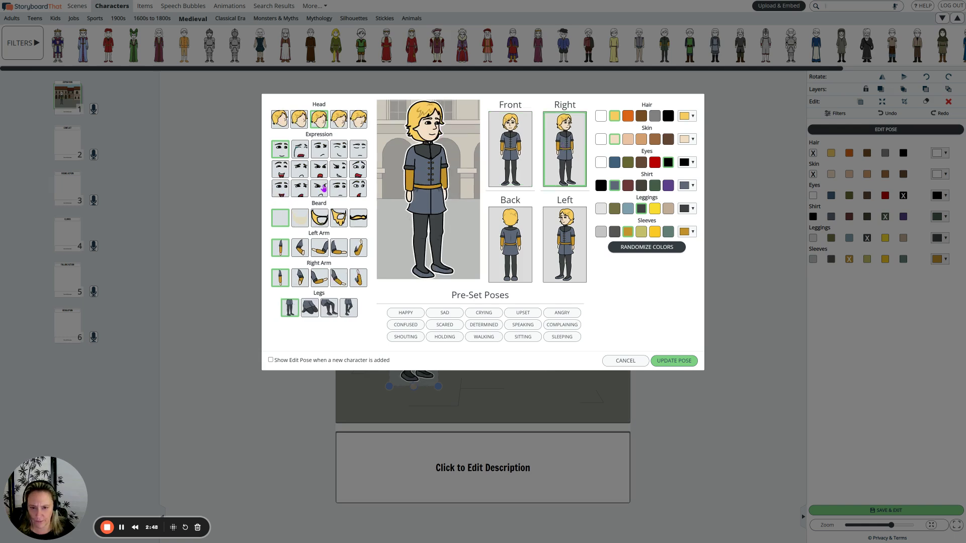
click(323, 193)
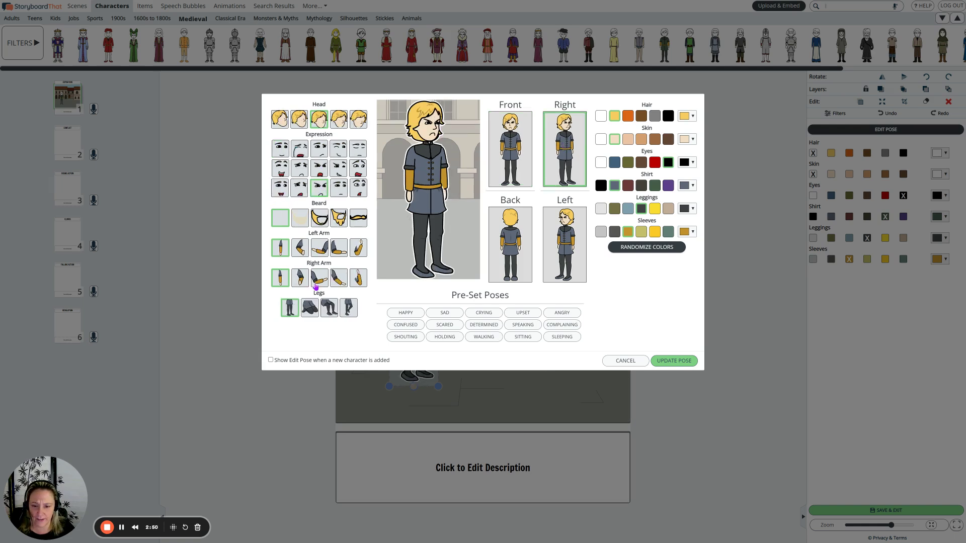
click(299, 285)
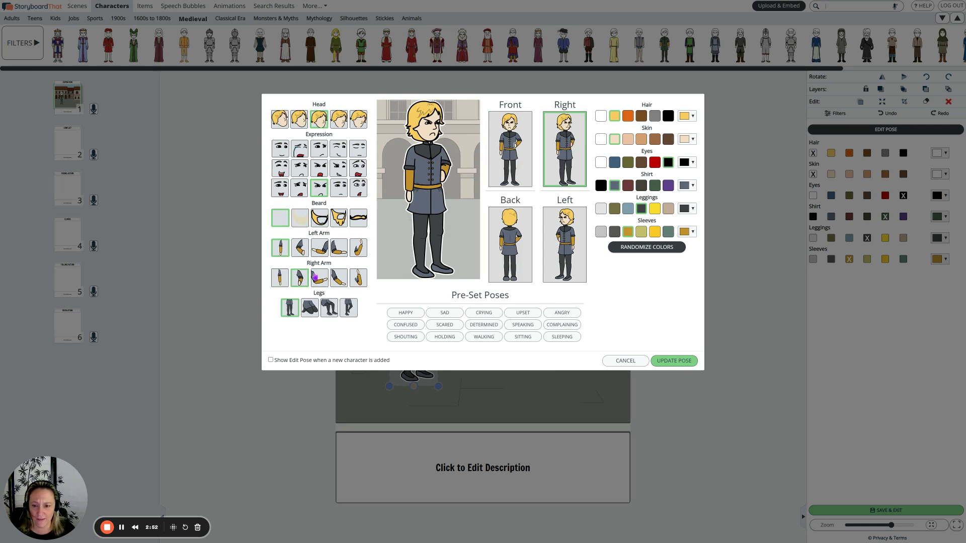
click(325, 284)
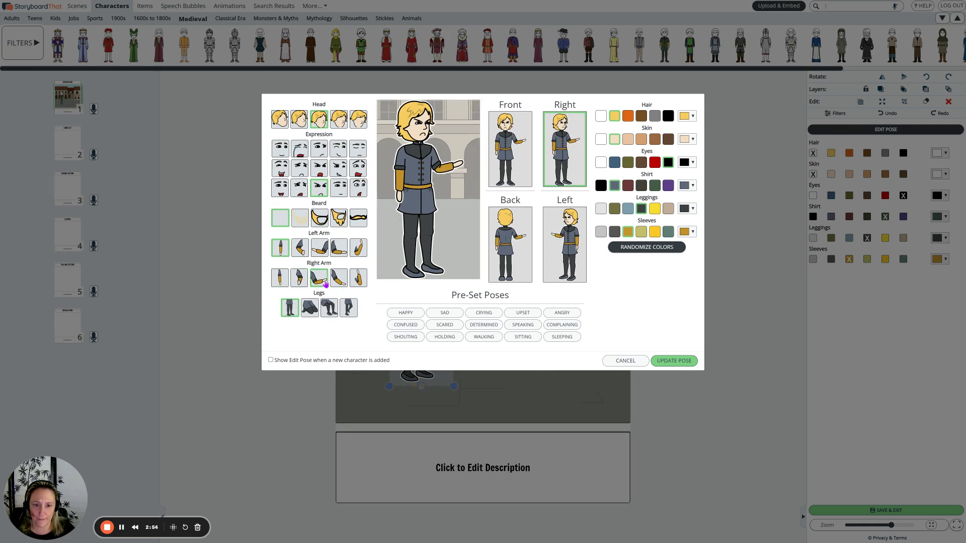
click(301, 257)
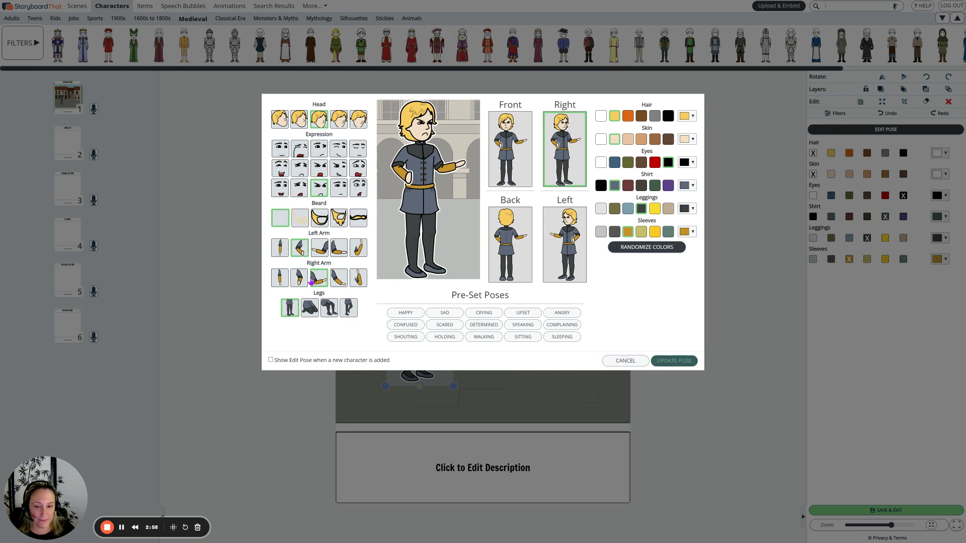
click(661, 362)
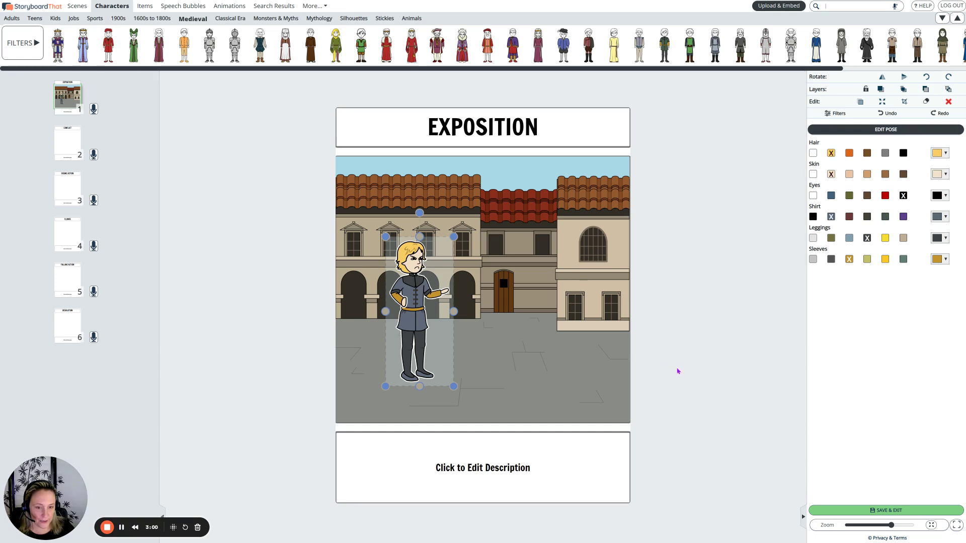
- Move the character down and left in the courtyard, trying a smaller size before restoring the original one
mouse_move(413, 336)
mouse_down()
mouse_move(487, 322)
mouse_move(463, 312)
mouse_move(468, 336)
mouse_move(405, 334)
mouse_move(401, 346)
mouse_up()
drag(454, 245, 432, 295)
drag(431, 345, 455, 318)
drag(425, 274, 406, 283)
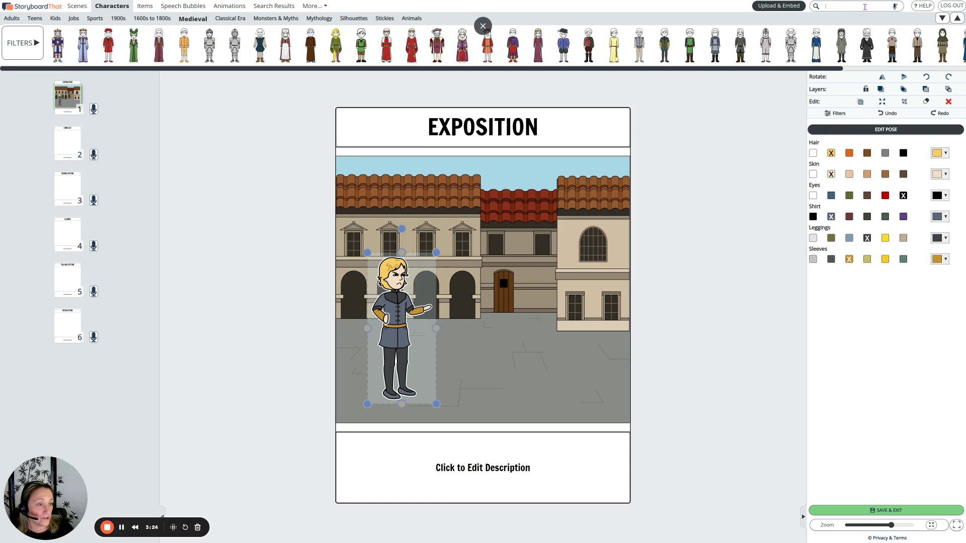
- Search for "sword" and place the thin rapier in the character's outstretched hand, shrunk and rotated to point diagonally upward
click(865, 6)
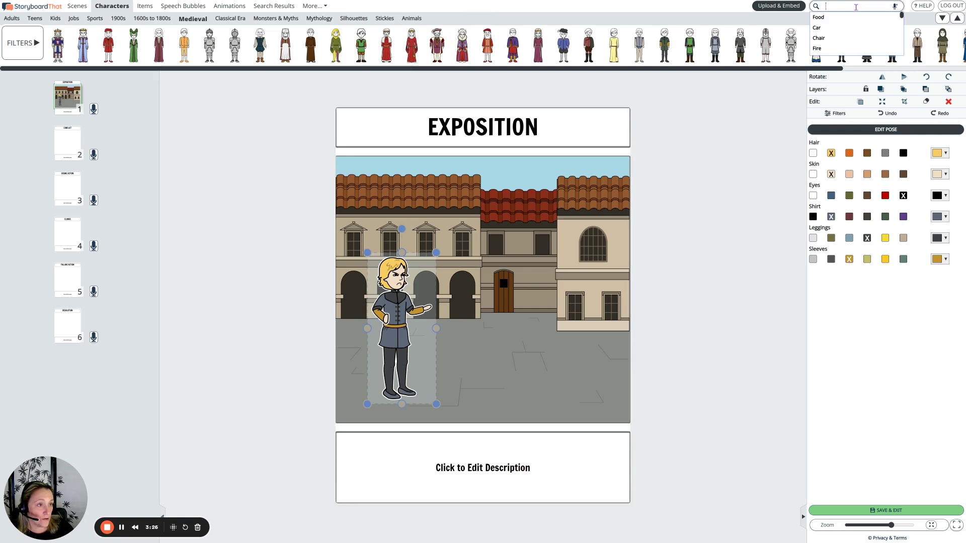
text(sword)
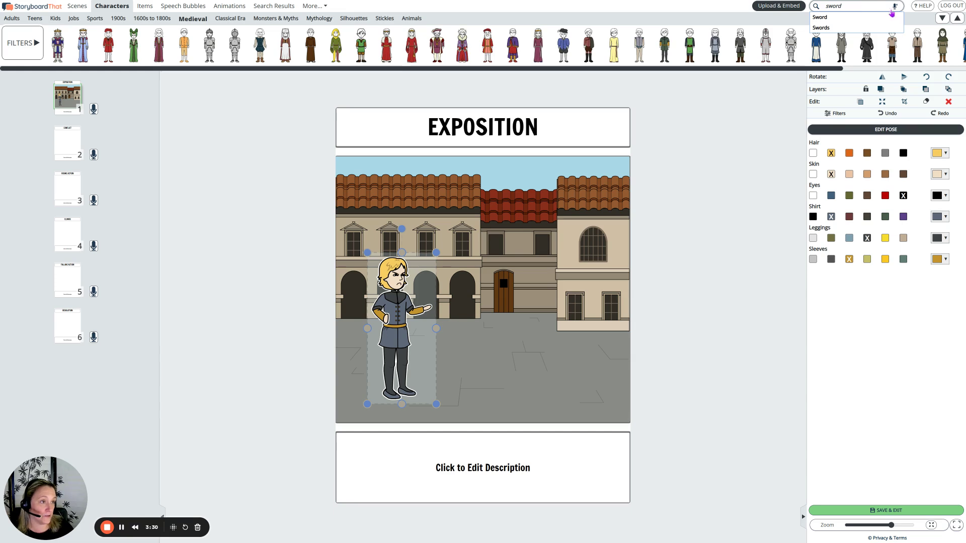
key(Return)
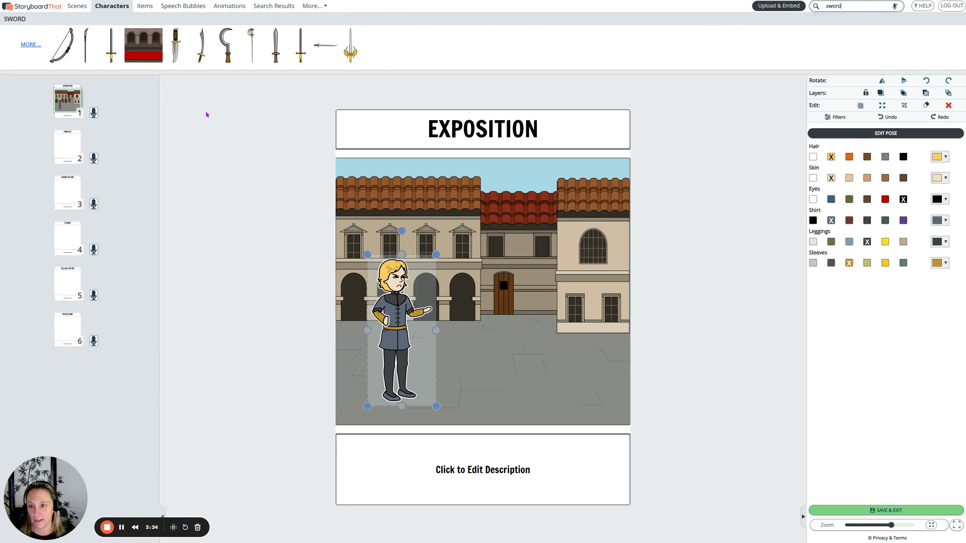
mouse_move(252, 43)
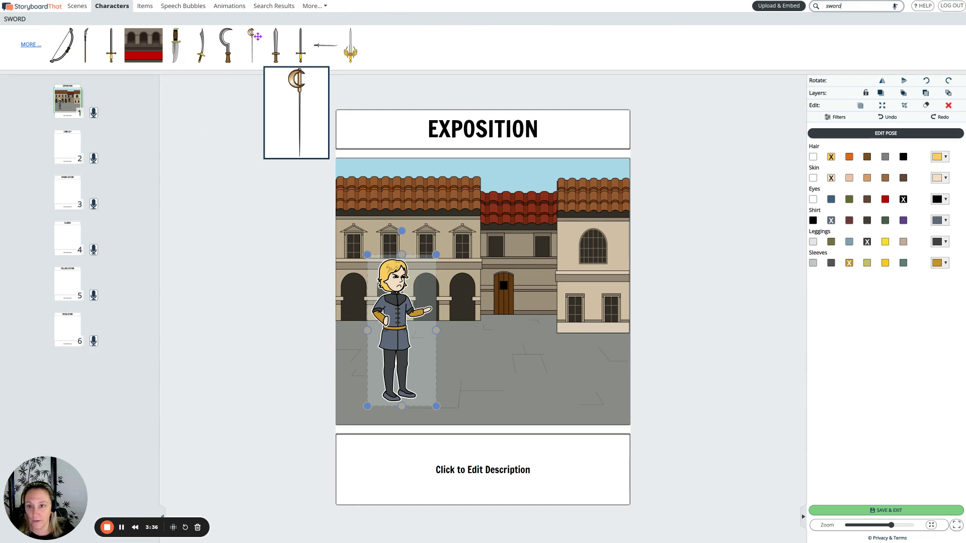
drag(250, 35, 455, 312)
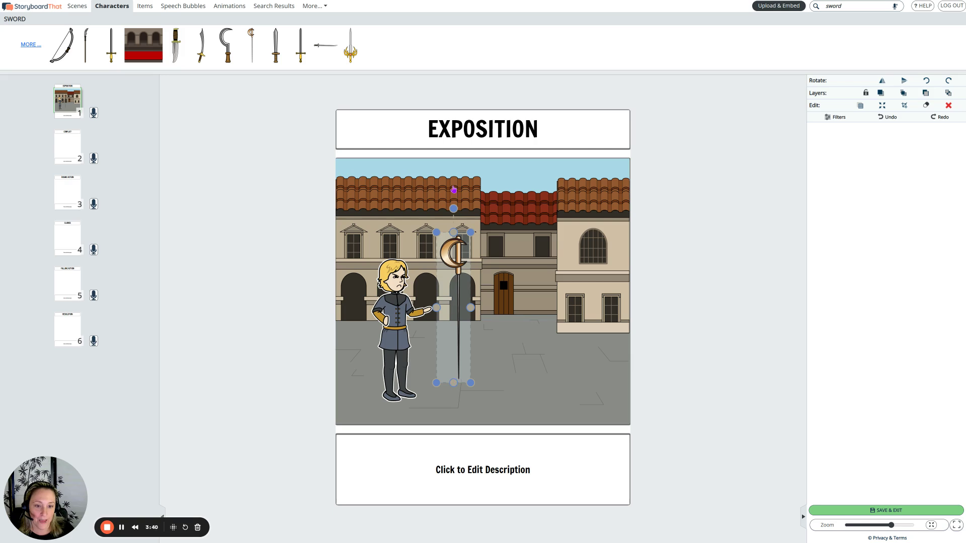
drag(454, 210, 434, 308)
click(672, 345)
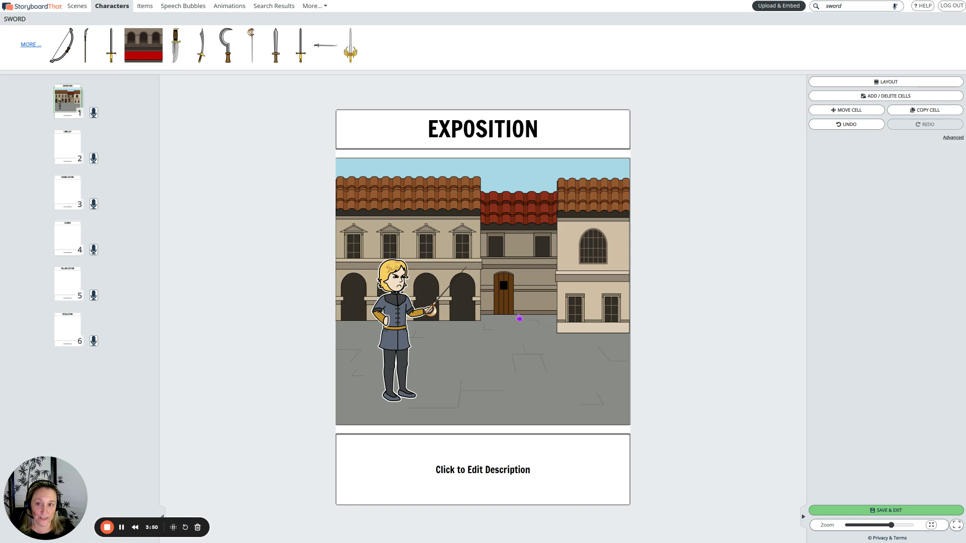
- Add an oval speech bubble reading "Do not come any closer!", shrink it and place it above and right of the character's head
click(187, 6)
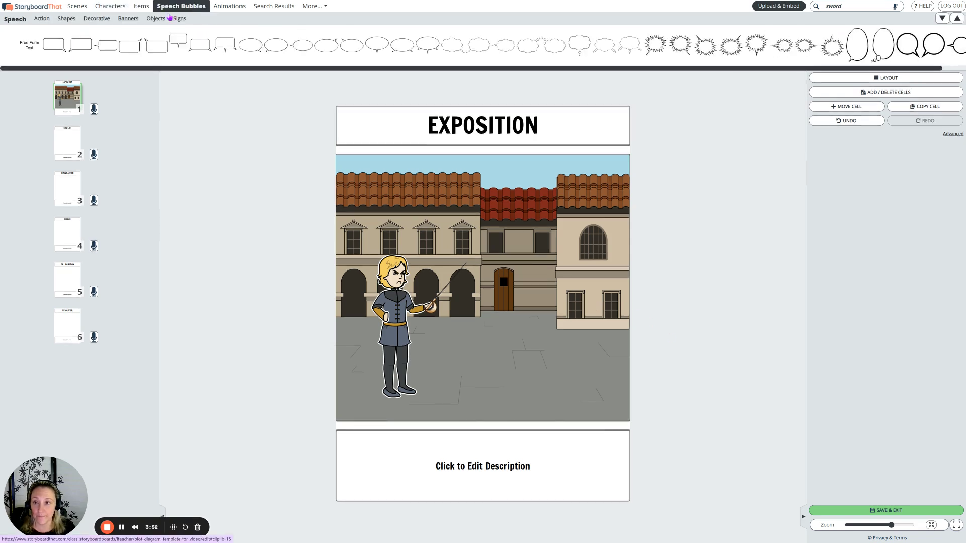
drag(276, 44, 433, 263)
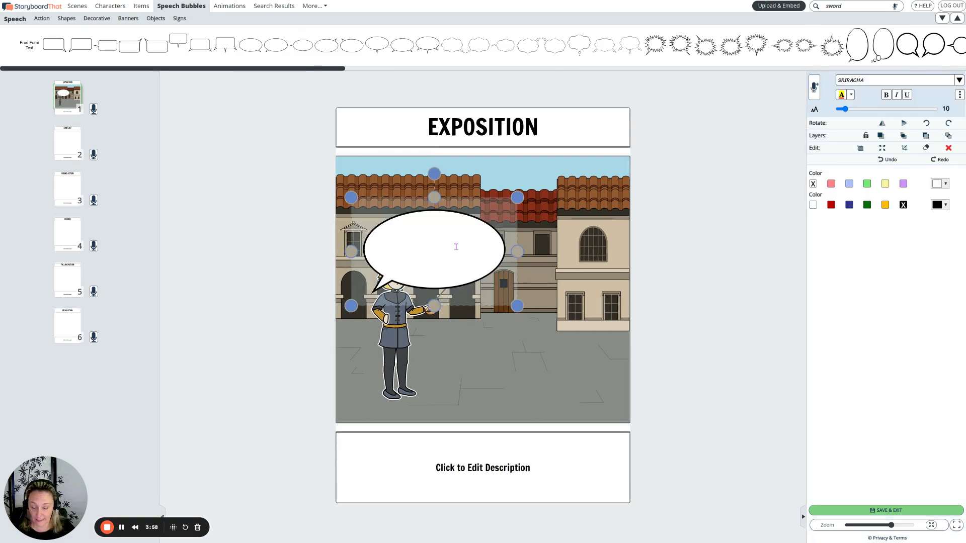
text(Do not come any closer!)
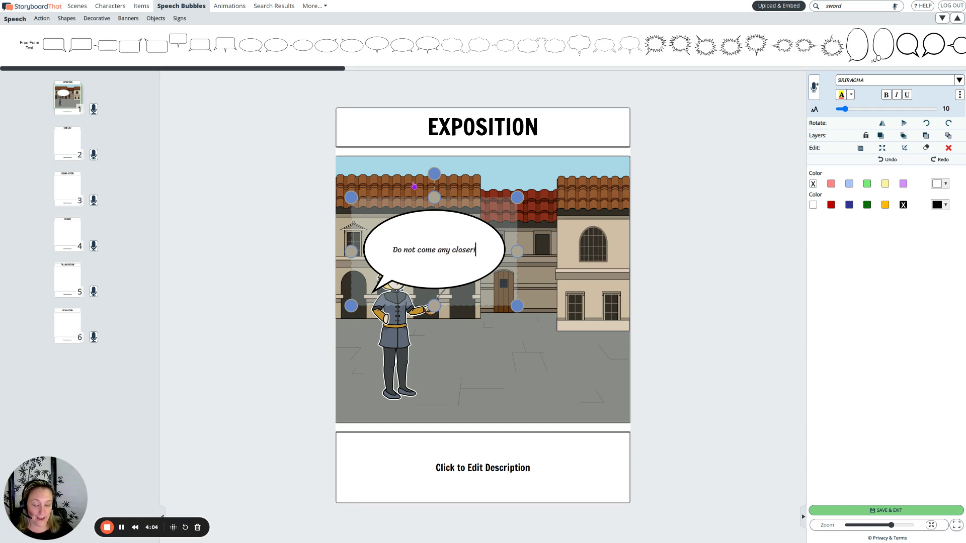
click(492, 271)
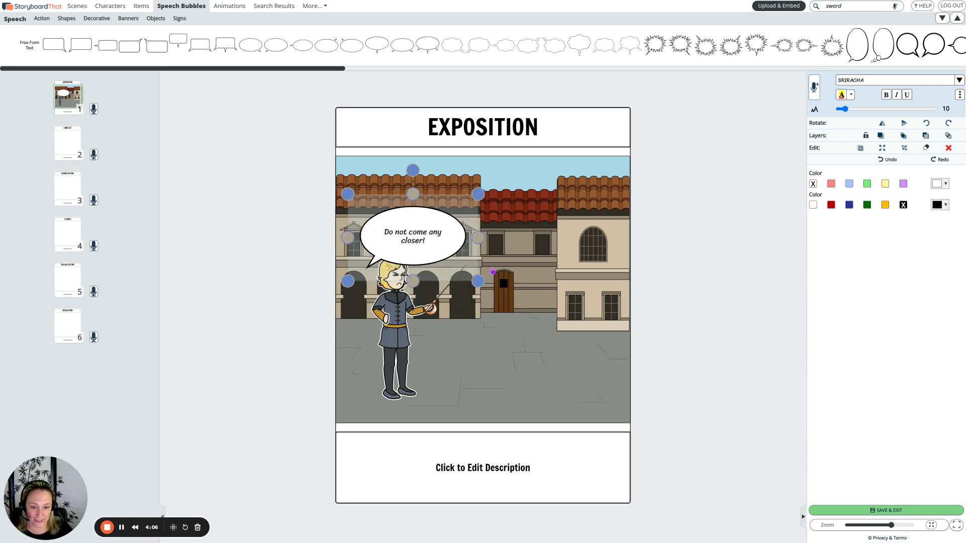
drag(472, 261, 513, 261)
- Set the speech bubble's text size to 12 and nudge the bubble slightly up and right
click(465, 242)
drag(465, 242, 423, 230)
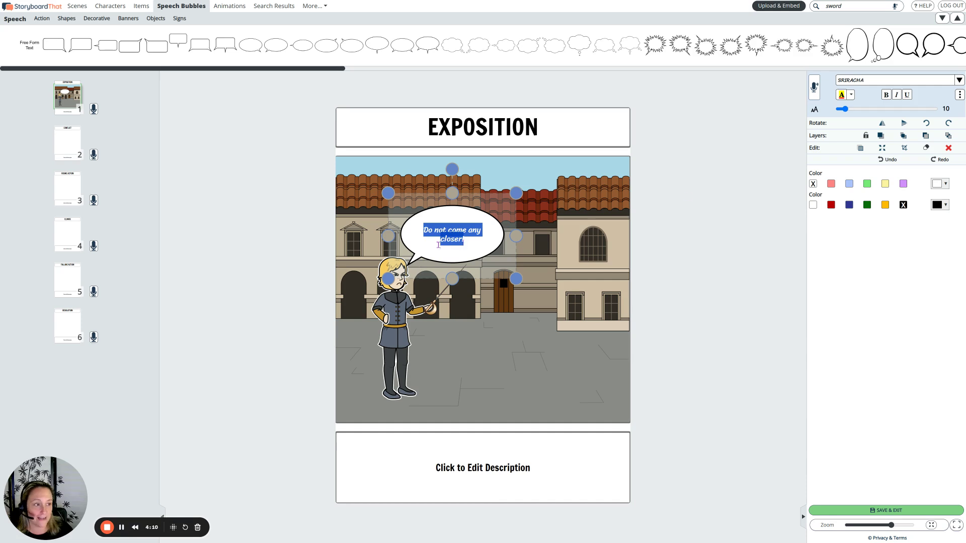
drag(845, 109, 849, 112)
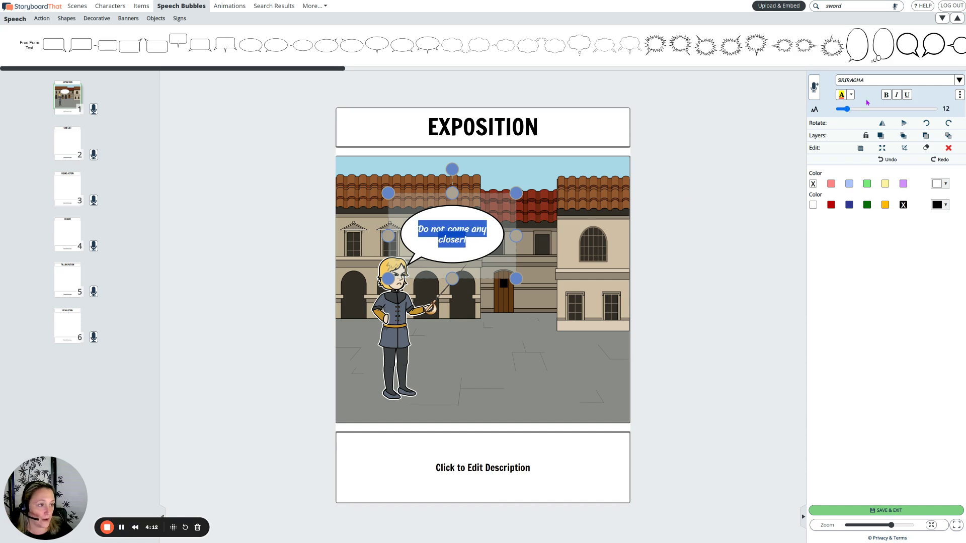
click(754, 201)
drag(491, 227, 495, 221)
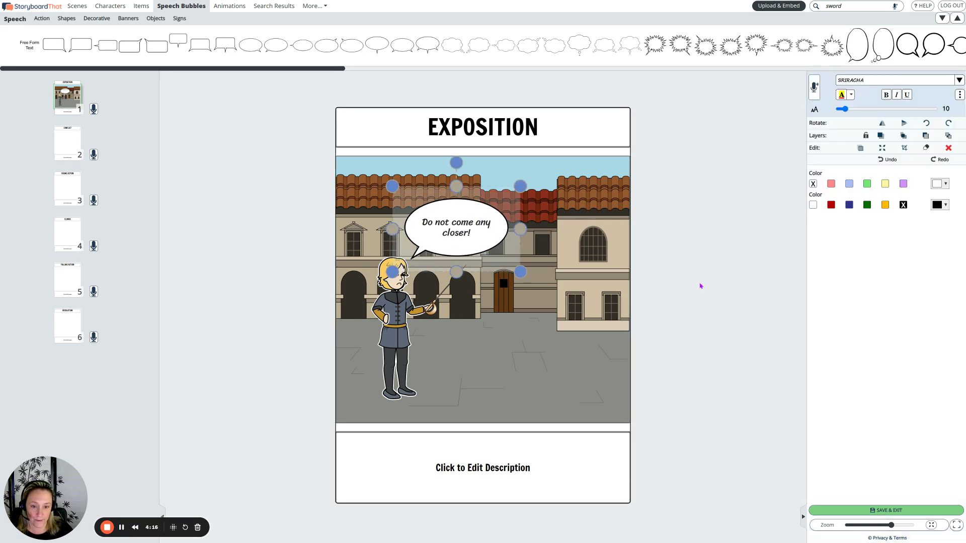
click(654, 277)
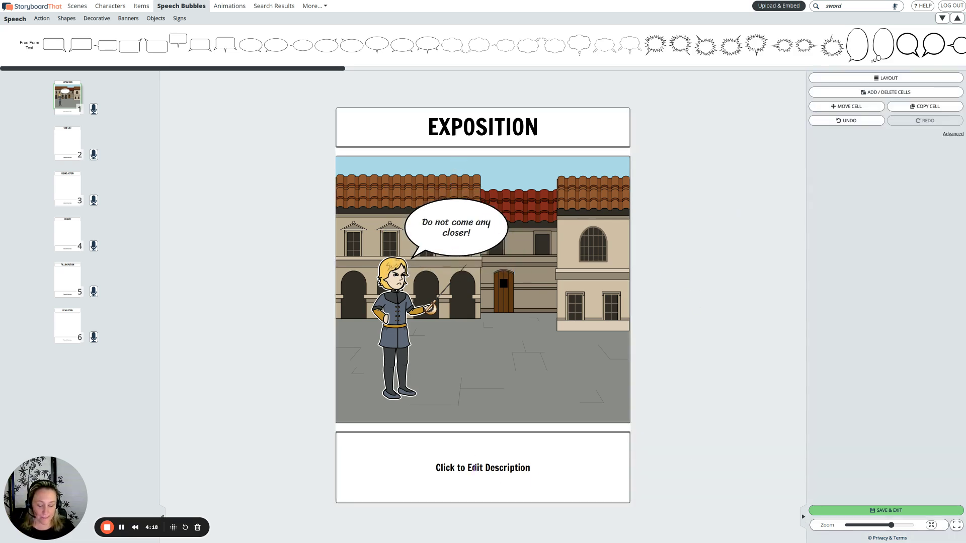
- Open the description box below the Exposition scene for editing
click(495, 475)
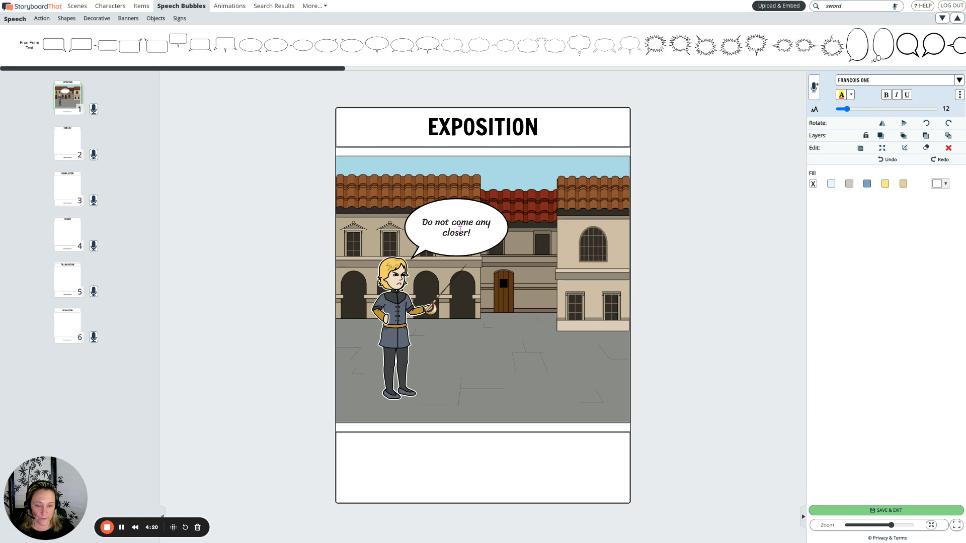
click(488, 473)
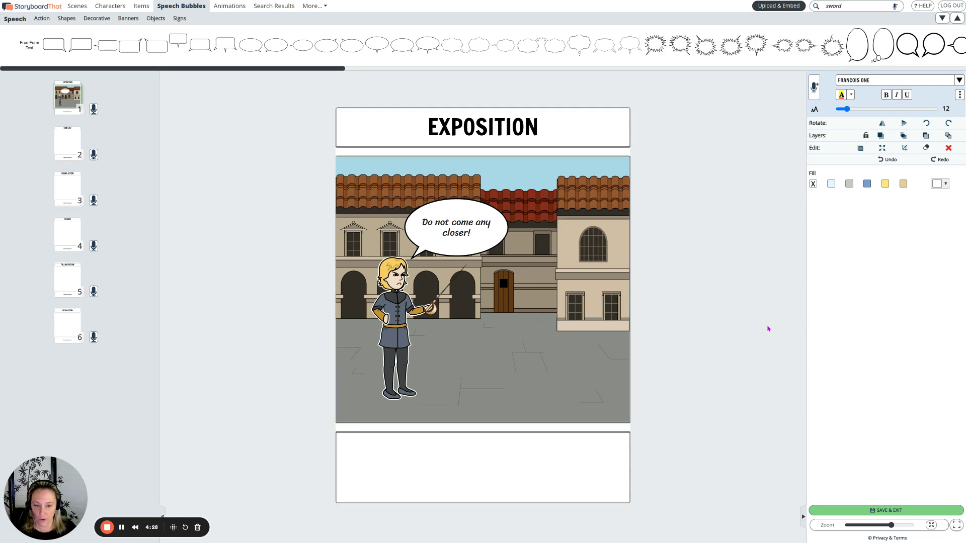
- Switch to the finished storyboard "Plot Diagram Final for Video" and review its slideshow from Exposition through Resolution, closing it at the end
key(ctrl+Tab)
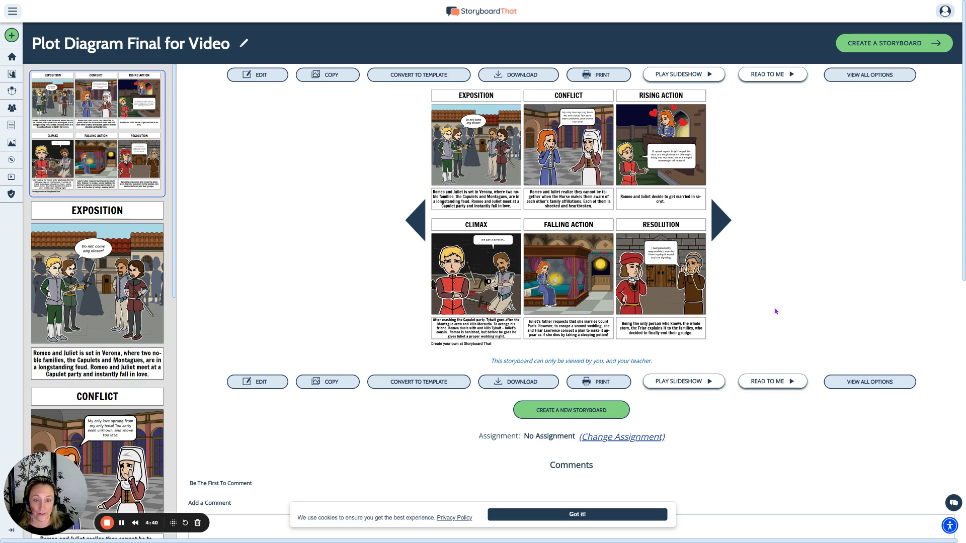
click(691, 76)
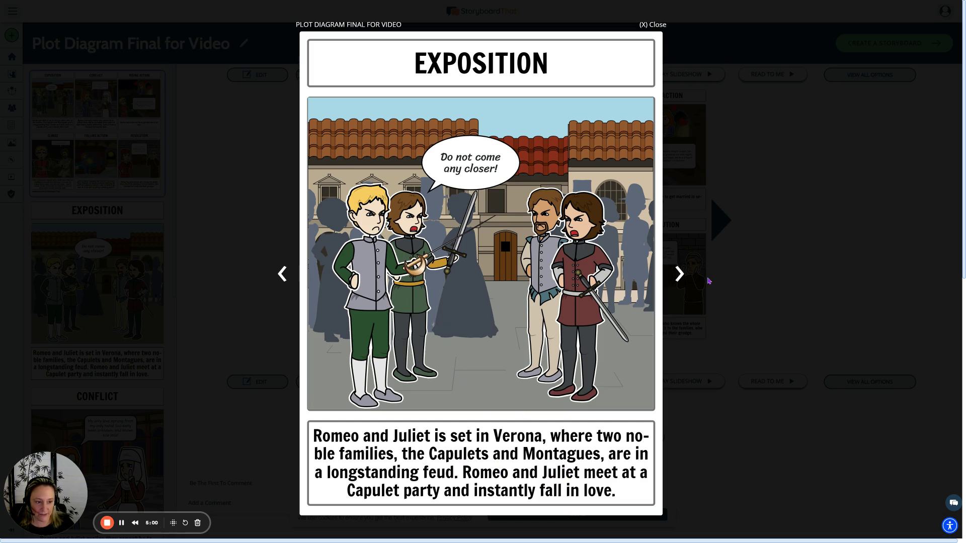
click(679, 274)
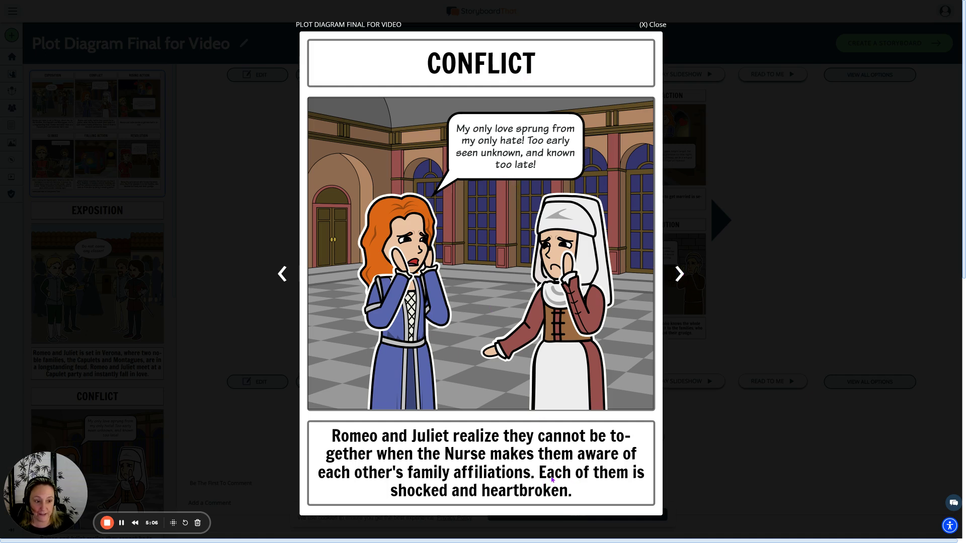
click(679, 275)
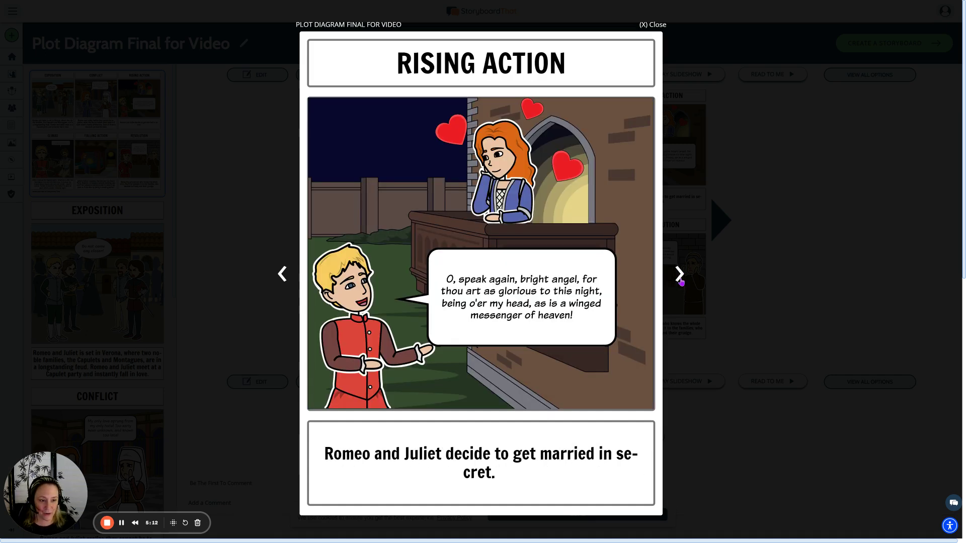
click(678, 275)
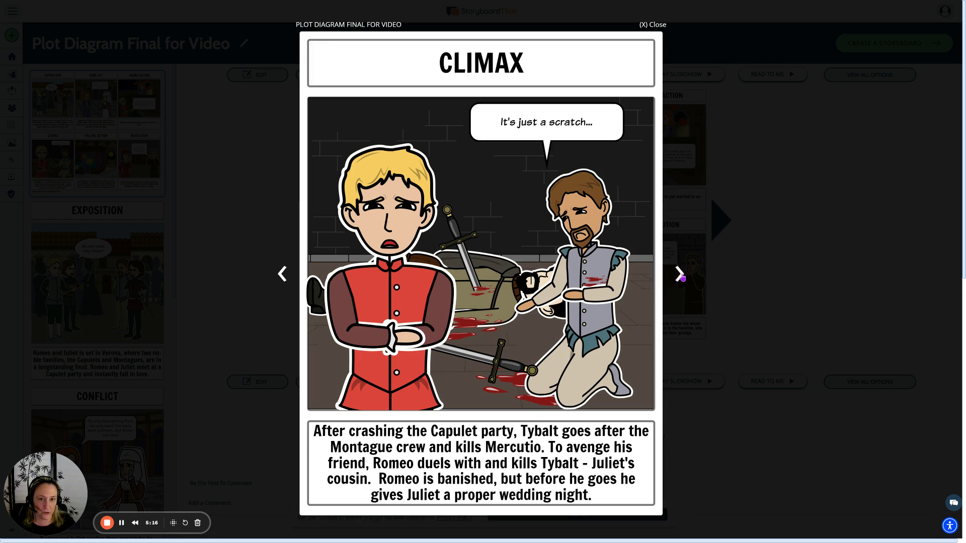
click(679, 275)
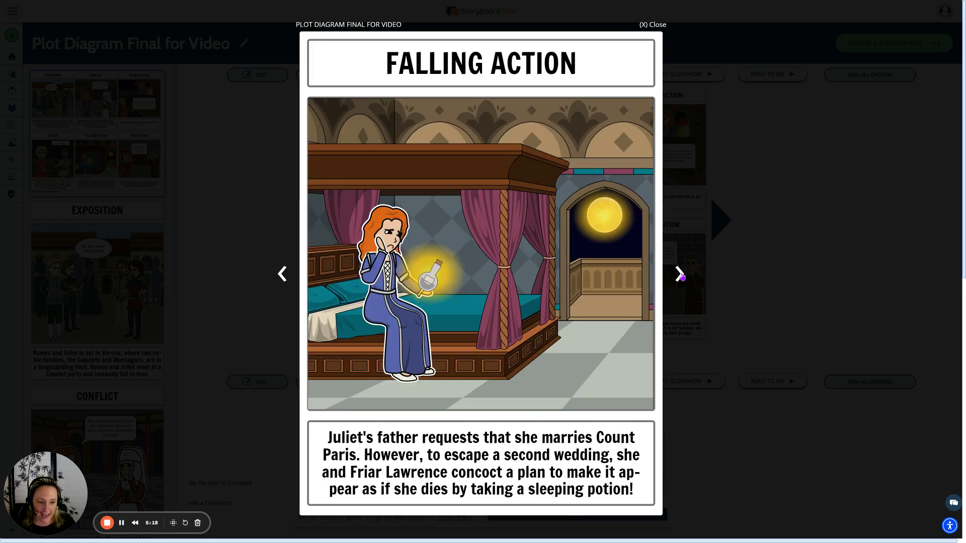
click(680, 275)
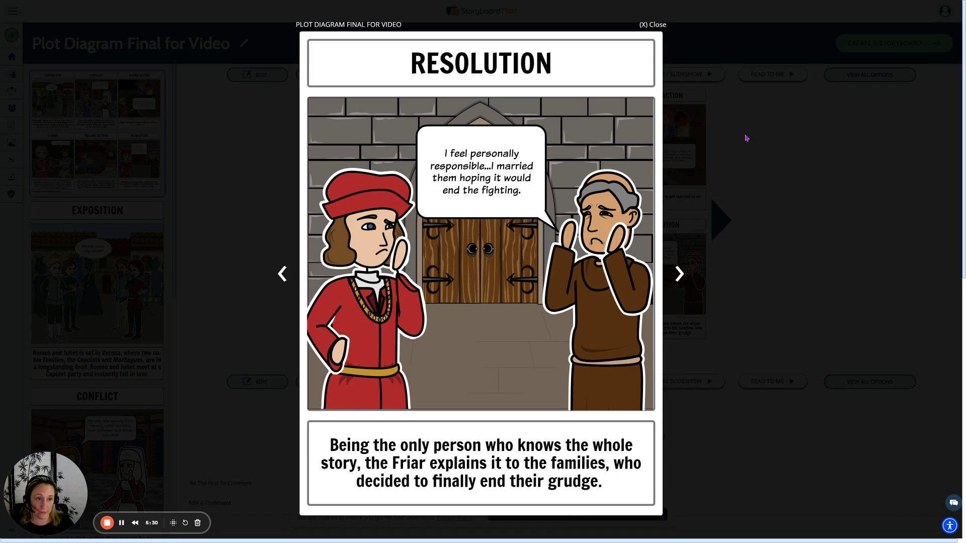
click(657, 24)
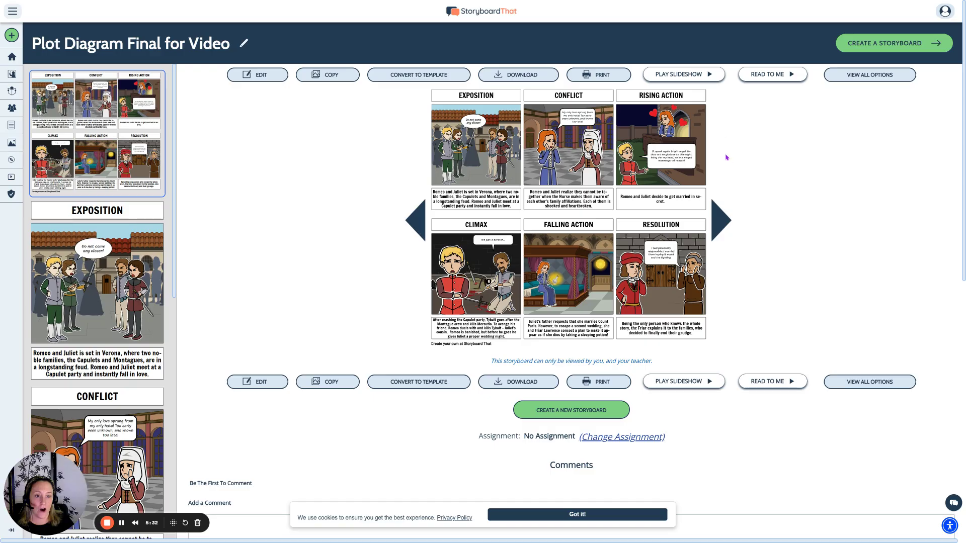